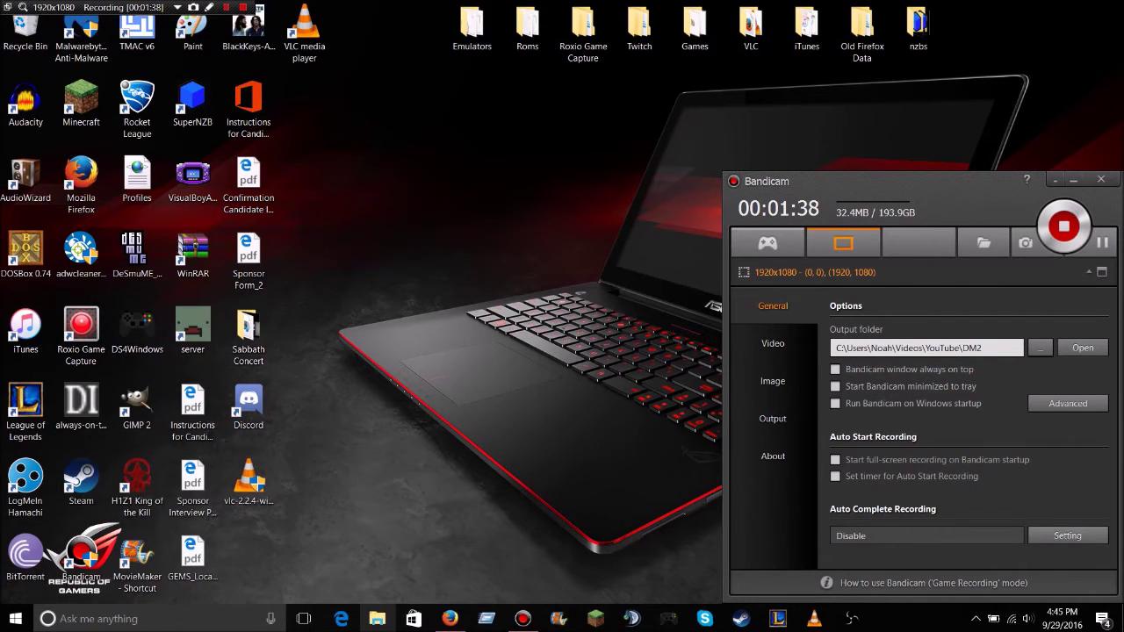
Step: Open File Explorer and go to the DM2 game folder on the Data (D:) drive
{"action": "left_click", "coordinate": [377, 619]}
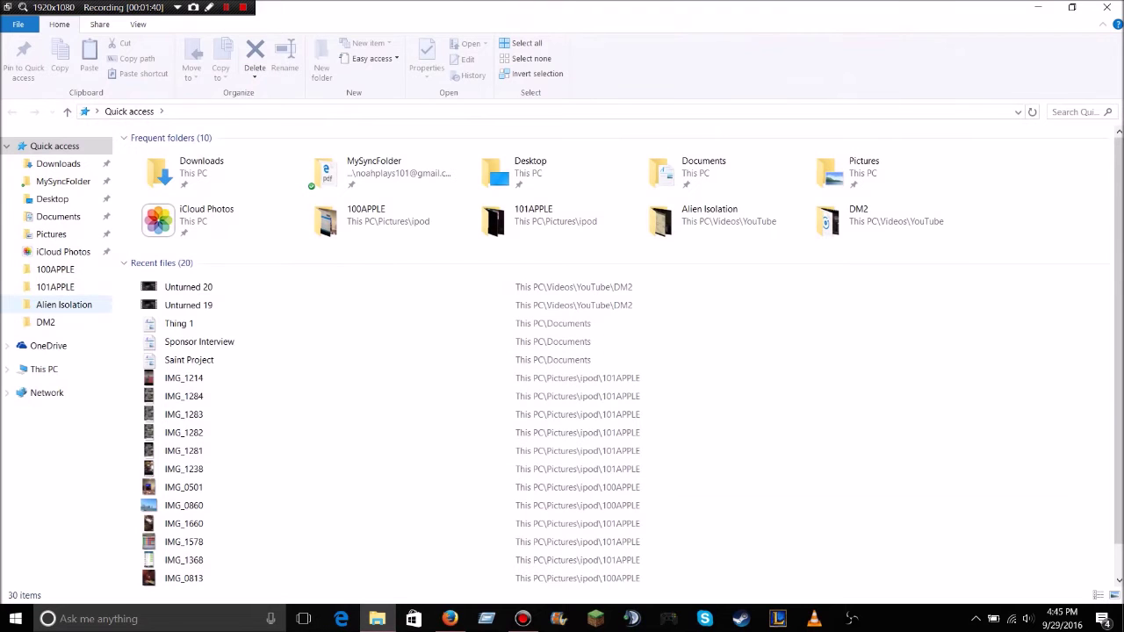
{"action": "left_click", "coordinate": [45, 322]}
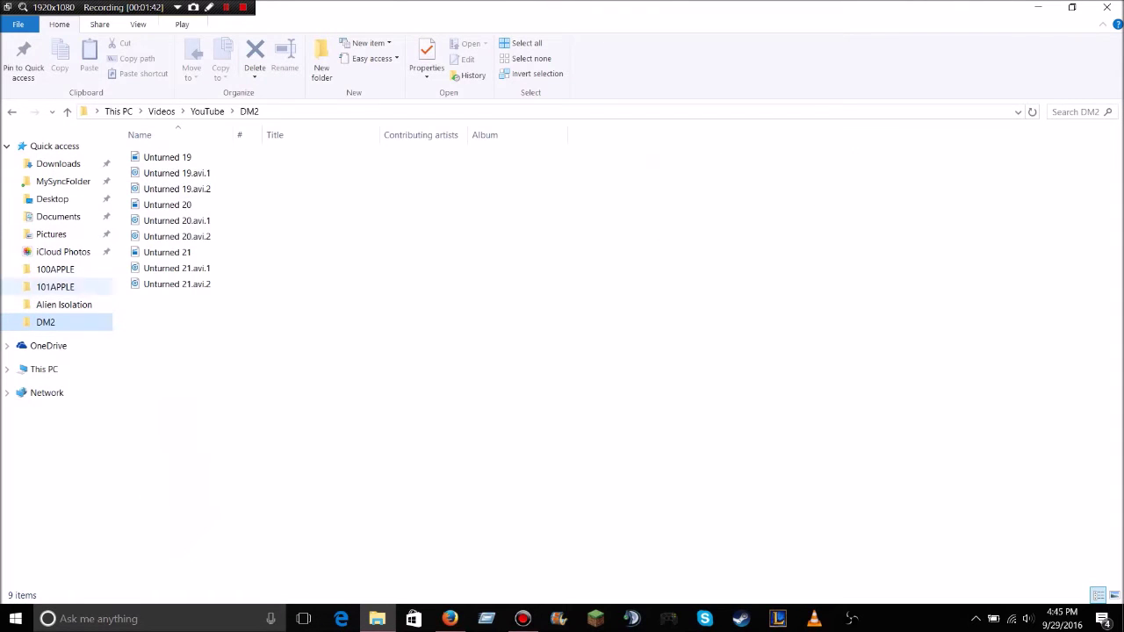
{"action": "left_click", "coordinate": [63, 305]}
{"action": "left_click", "coordinate": [44, 369]}
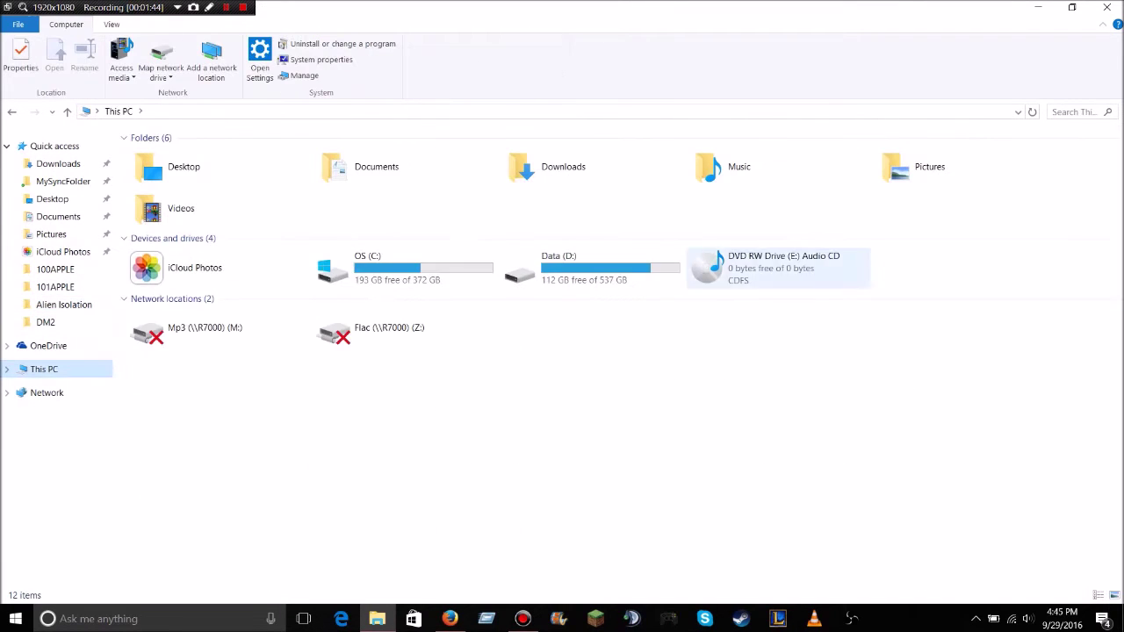
{"action": "double_click", "coordinate": [571, 266]}
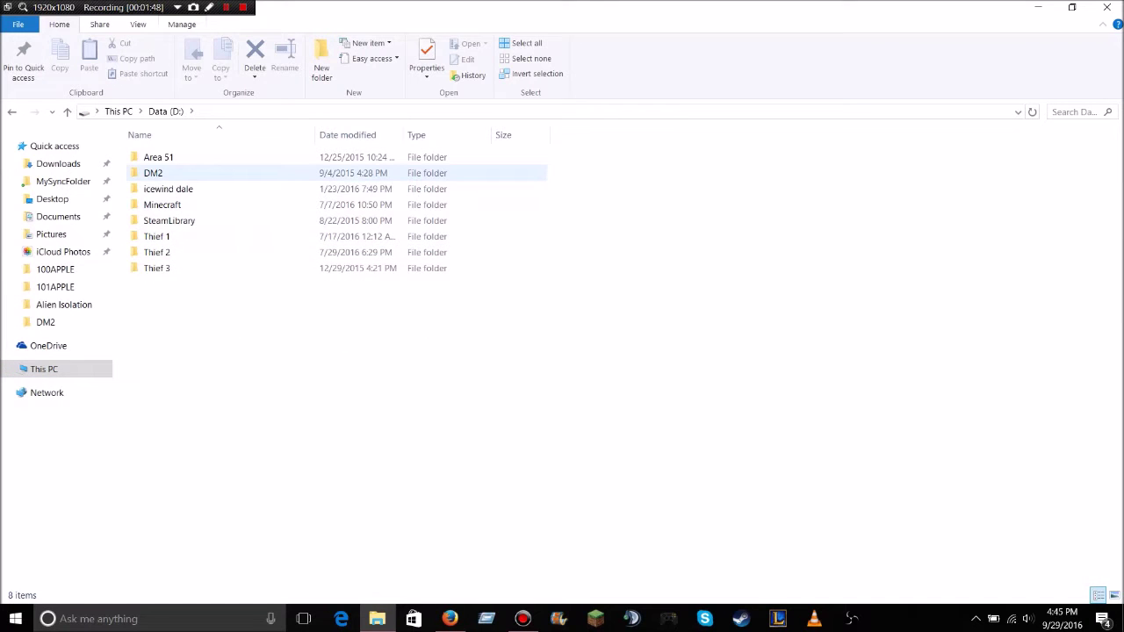
{"action": "double_click", "coordinate": [153, 173]}
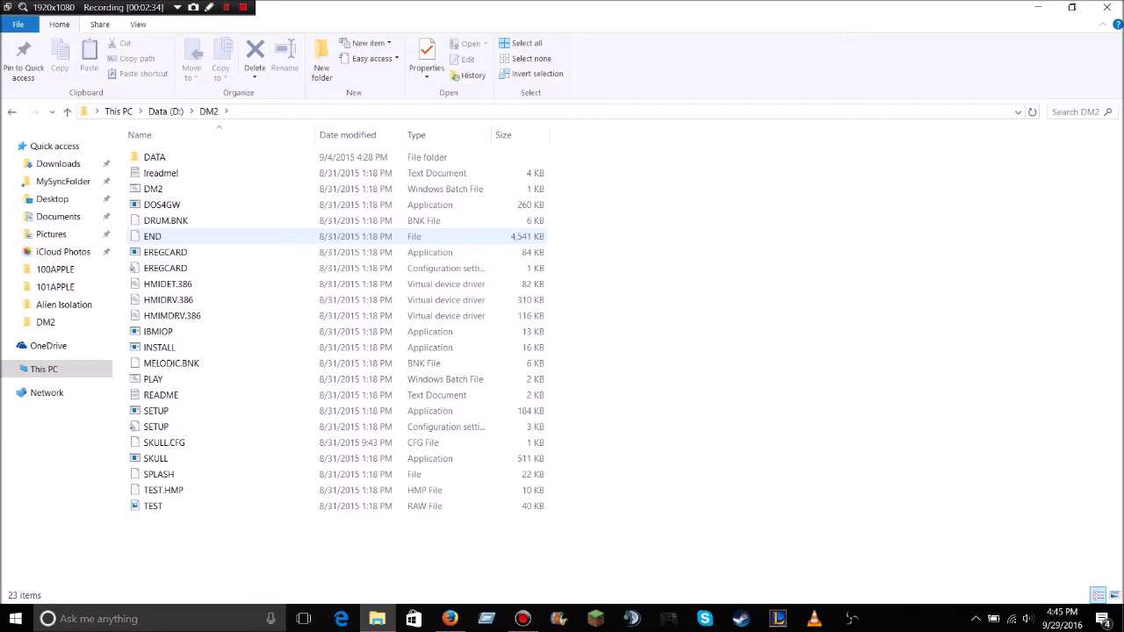
Step: Minimize File Explorer, launch DOSBox 0.74 from the desktop, and move its window over the DOSBox Status Window
{"action": "left_click", "coordinate": [1038, 7]}
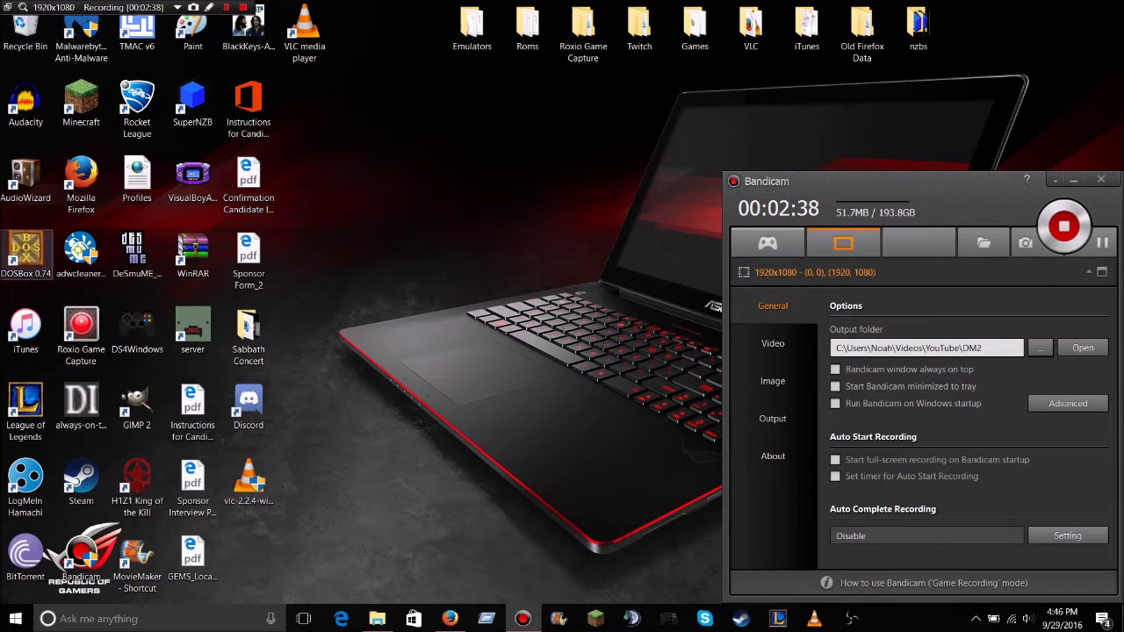
{"action": "double_click", "coordinate": [25, 249]}
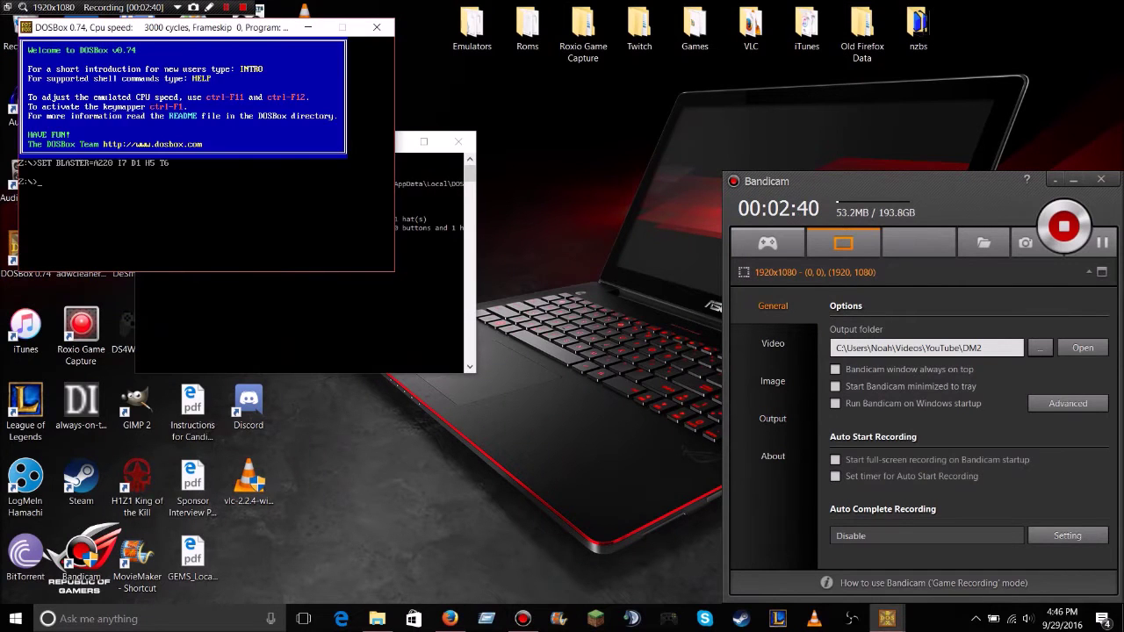
{"action": "left_click_drag", "start_coordinate": [105, 30], "coordinate": [303, 251]}
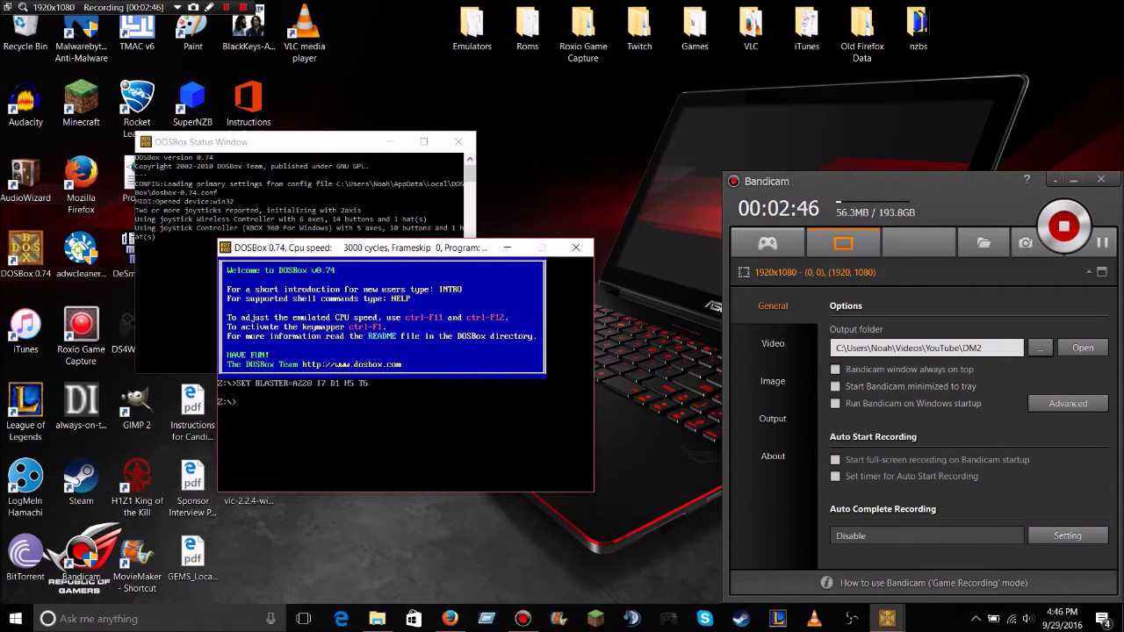
{"action": "left_click_drag", "start_coordinate": [369, 248], "coordinate": [279, 142]}
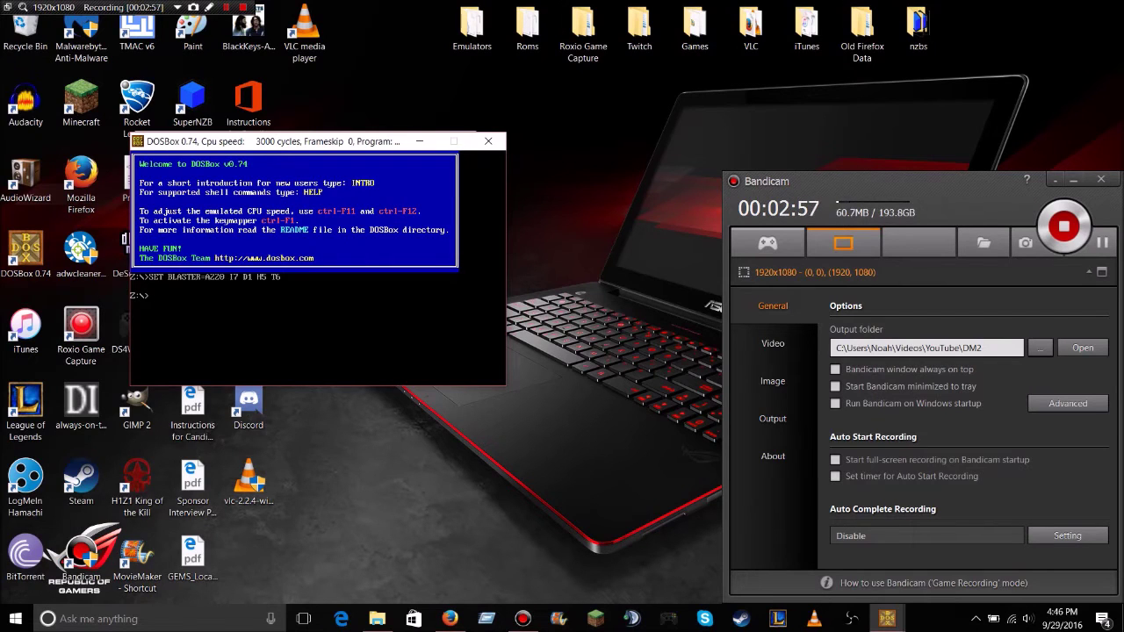
Step: Mount the game folder in DOSBox with mount d: d:/dm2, checking its path in File Explorer, and switch to drive d:
{"action": "type", "text": "mount d:"}
{"action": "type", "text": "\\"}
{"action": "left_click", "coordinate": [377, 618]}
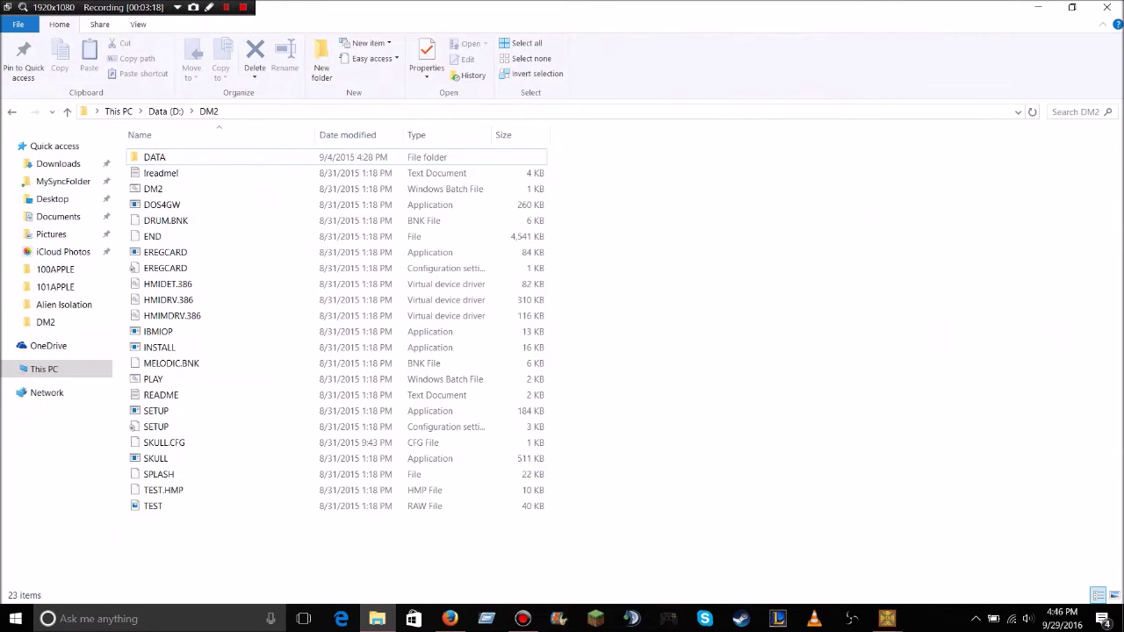
{"action": "key", "text": "alt+Up"}
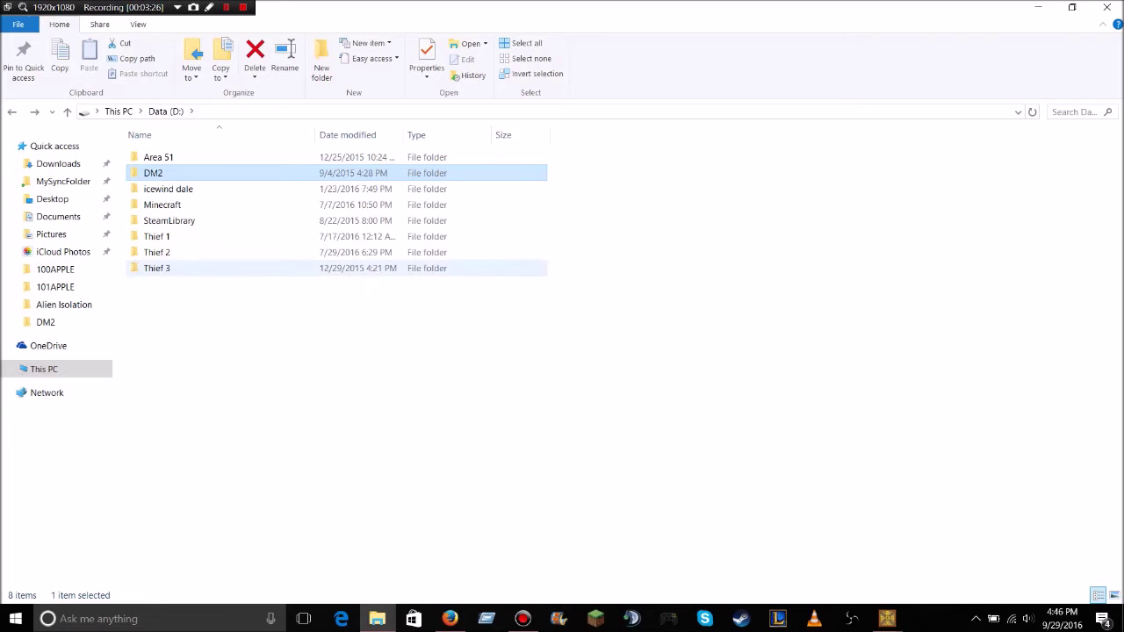
{"action": "left_click", "coordinate": [165, 112]}
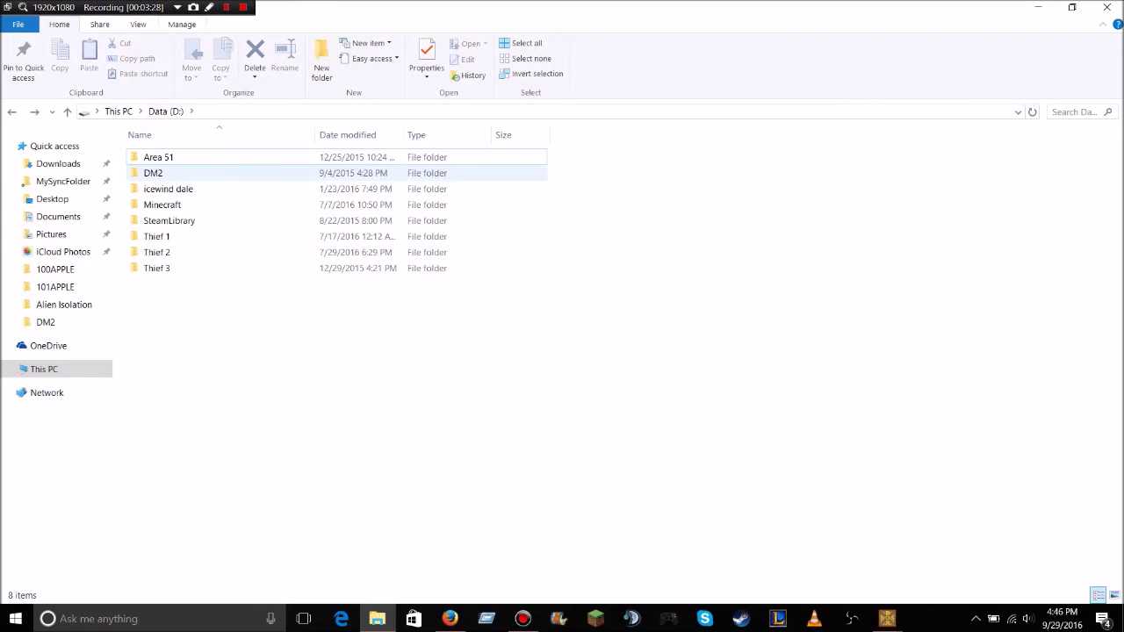
{"action": "left_click", "coordinate": [153, 173]}
{"action": "double_click", "coordinate": [153, 173]}
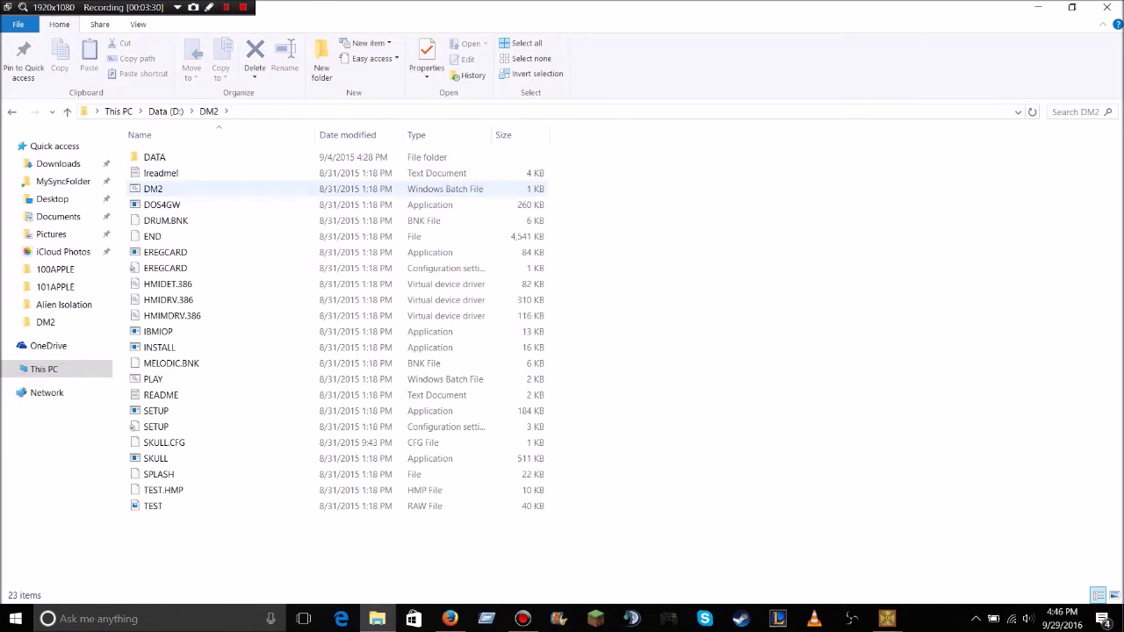
{"action": "key", "text": "BackSpace"}
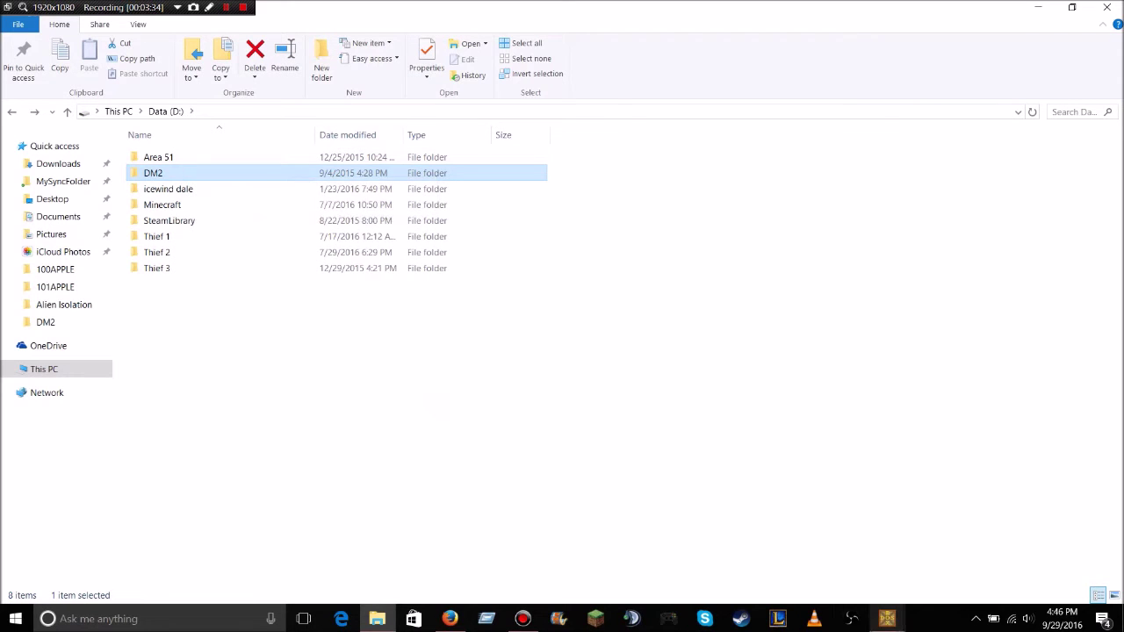
{"action": "mouse_move", "coordinate": [888, 619]}
{"action": "left_click", "coordinate": [958, 557]}
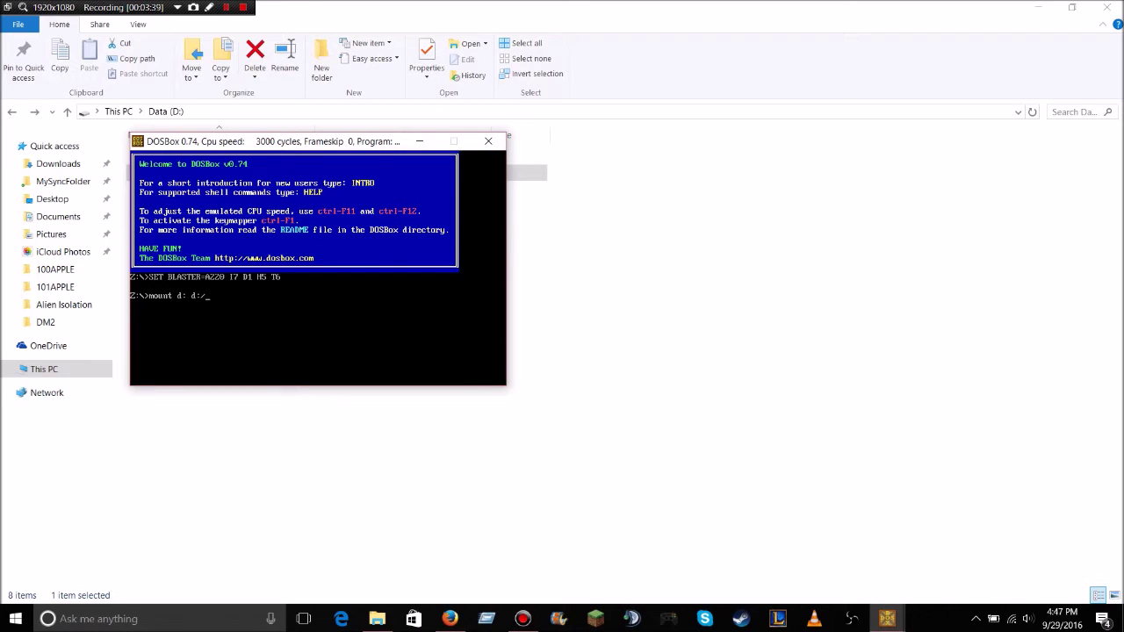
{"action": "type", "text": "dm2"}
{"action": "key", "text": "Return"}
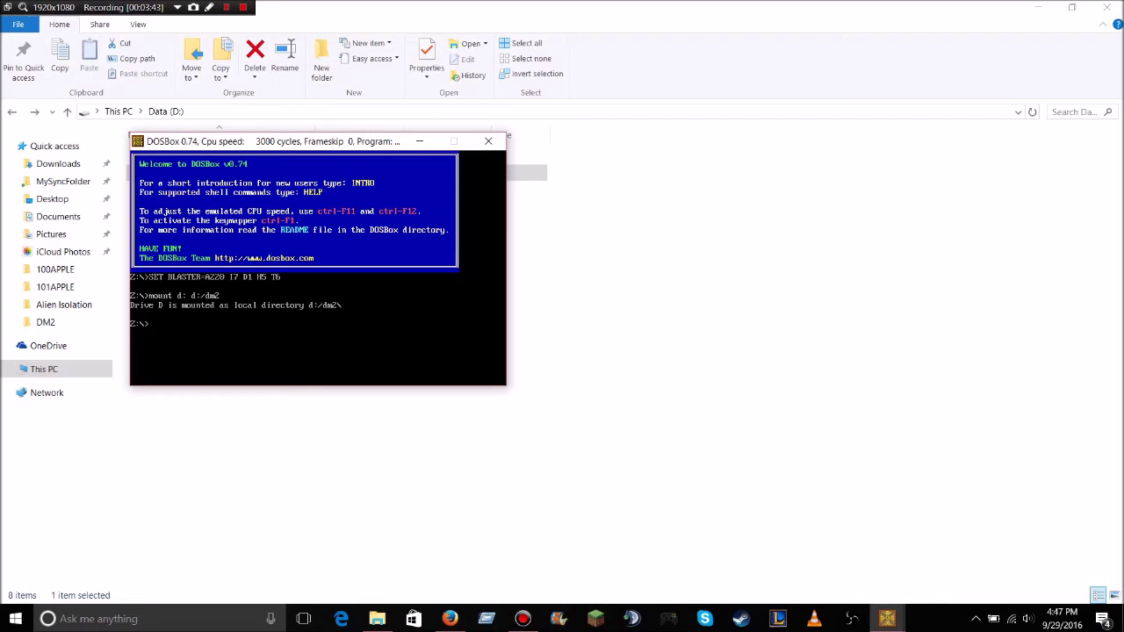
{"action": "type", "text": "d:"}
{"action": "key", "text": "Return"}
Step: Switch to File Explorer and look through the DM2 folder and its DATA subfolder
{"action": "key", "text": "alt+Tab"}
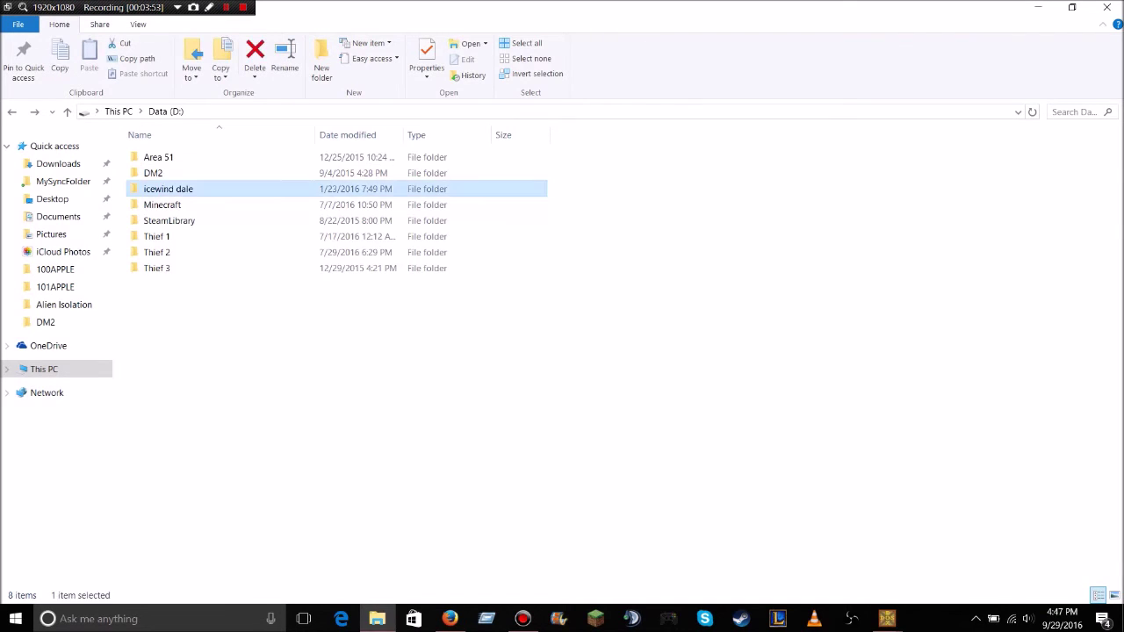
{"action": "double_click", "coordinate": [163, 173]}
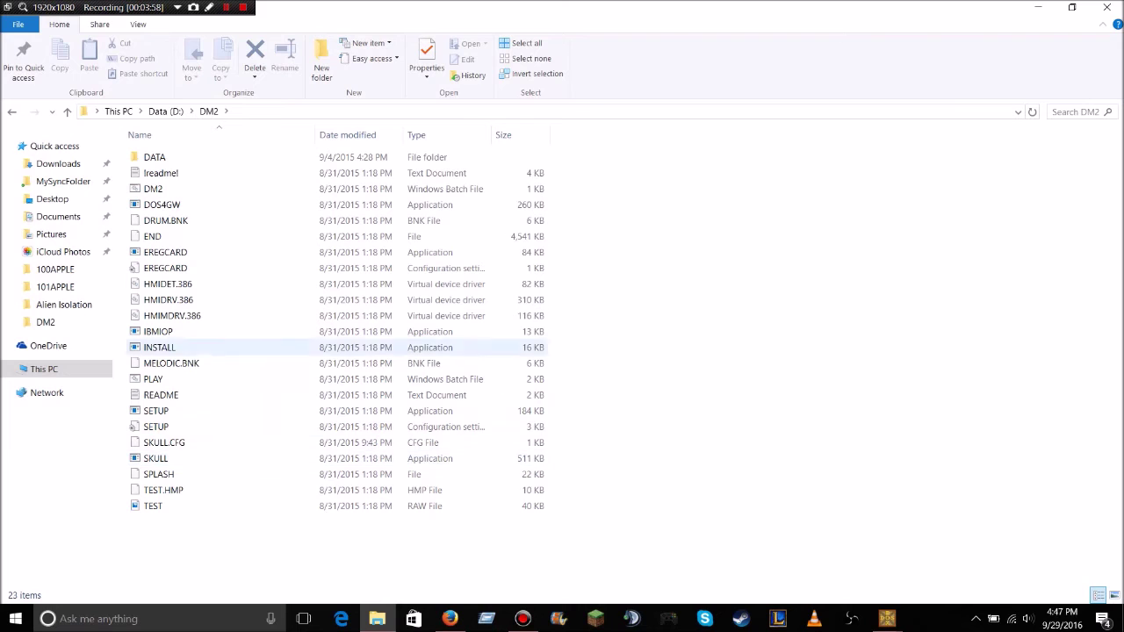
{"action": "double_click", "coordinate": [154, 157]}
{"action": "key", "text": "BackSpace"}
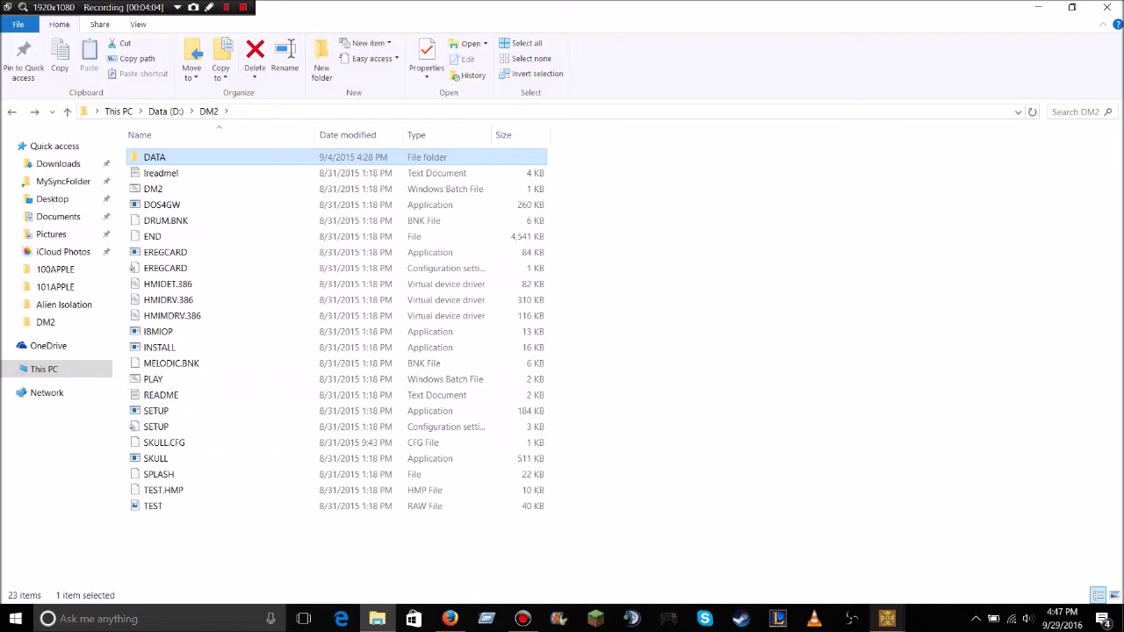
Step: Return to DOSBox, start Dungeon Master II from drive D, and quit the game from its title screen
{"action": "mouse_move", "coordinate": [887, 618]}
{"action": "left_click", "coordinate": [957, 554]}
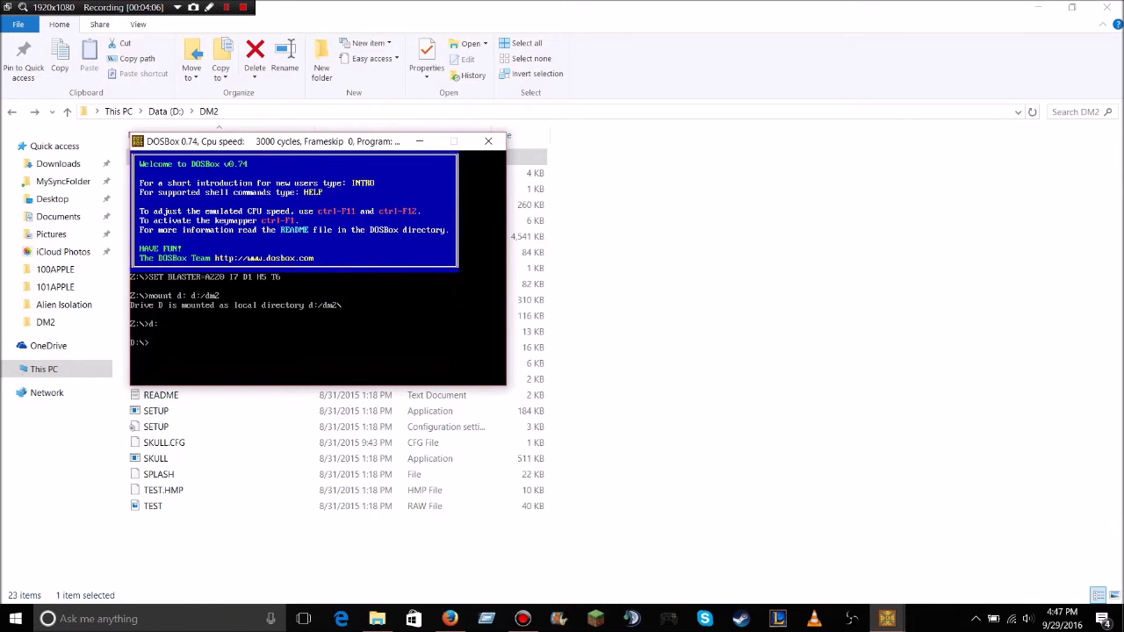
{"action": "key", "text": "Return"}
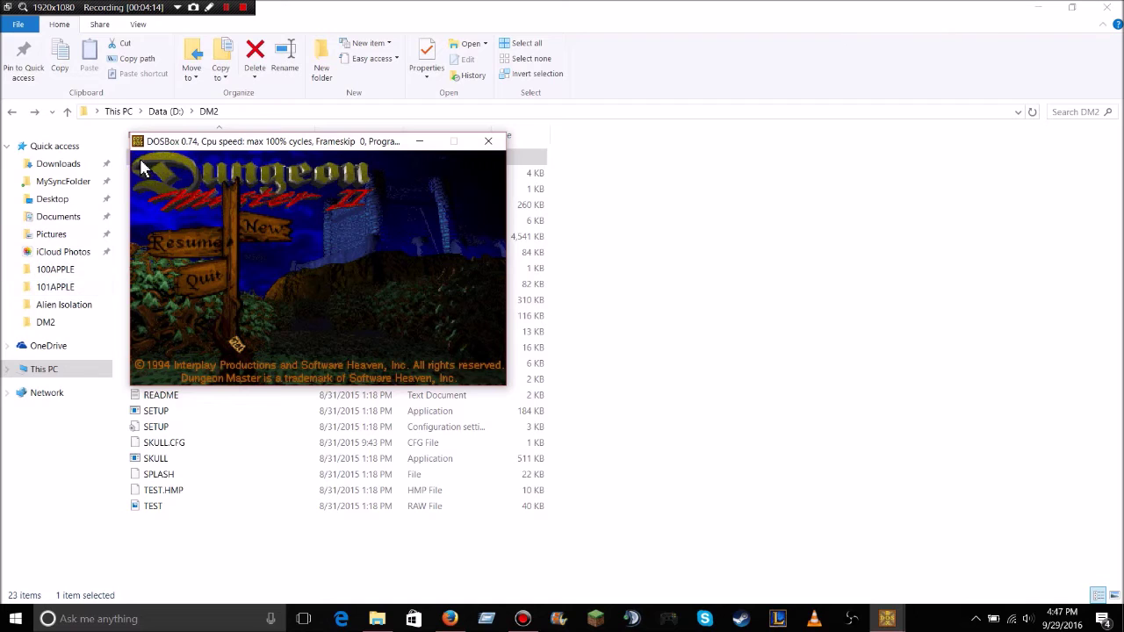
{"action": "left_click", "coordinate": [182, 244]}
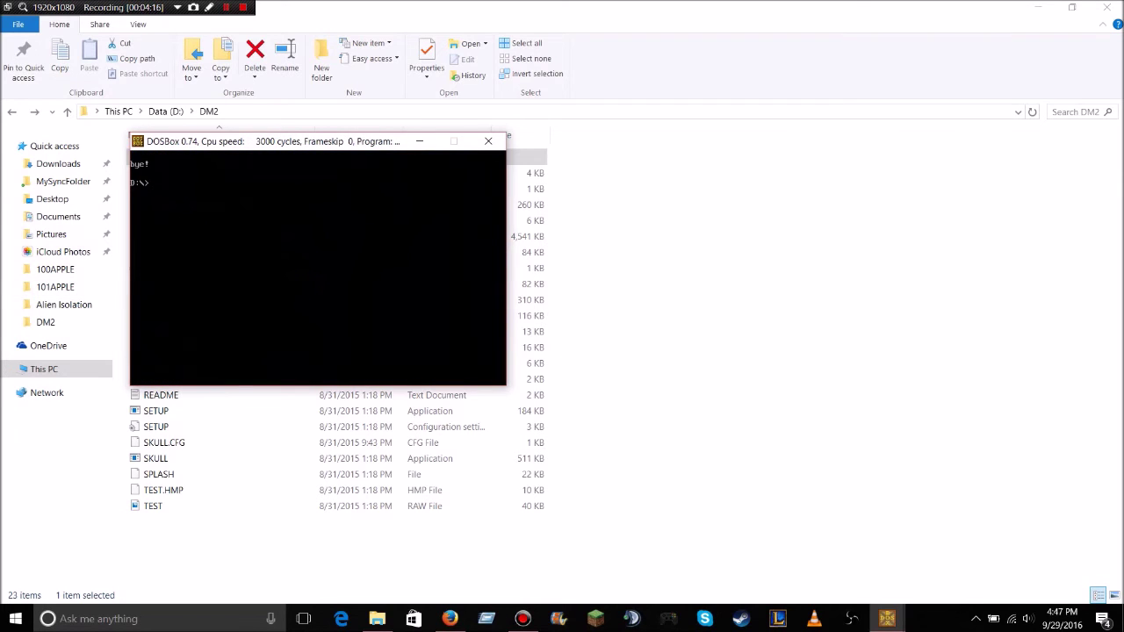
Step: Try to mount the folder with mount d: d/dm2, and close DOSBox with the exit command
{"action": "type", "text": "mount d: d/dm2"}
{"action": "key", "text": "Return"}
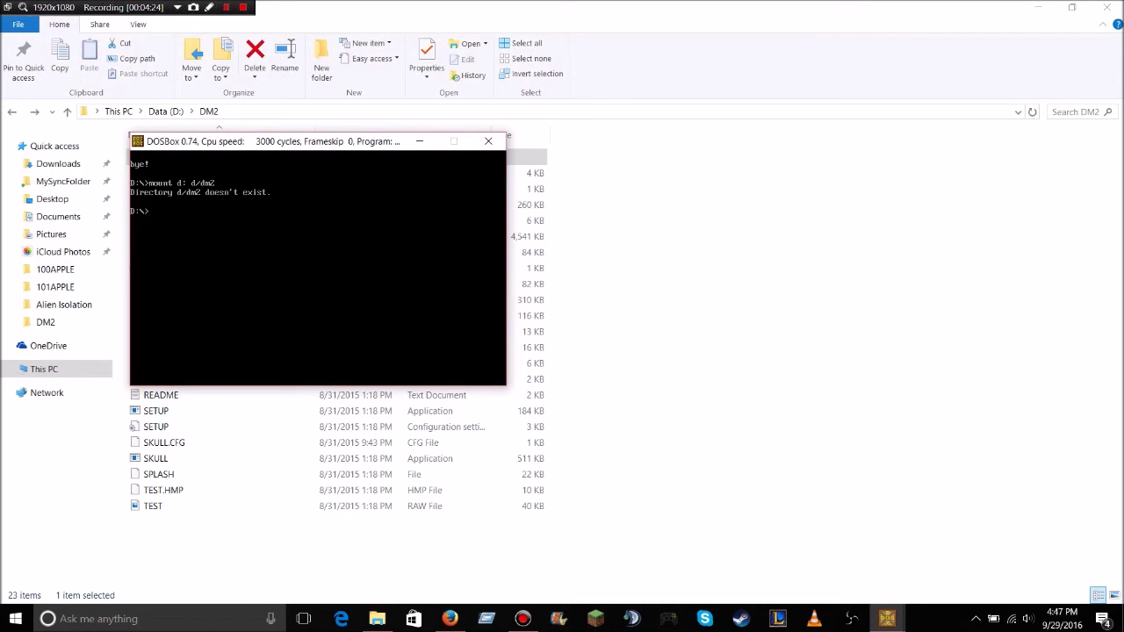
{"action": "type", "text": "exit"}
{"action": "key", "text": "Return"}
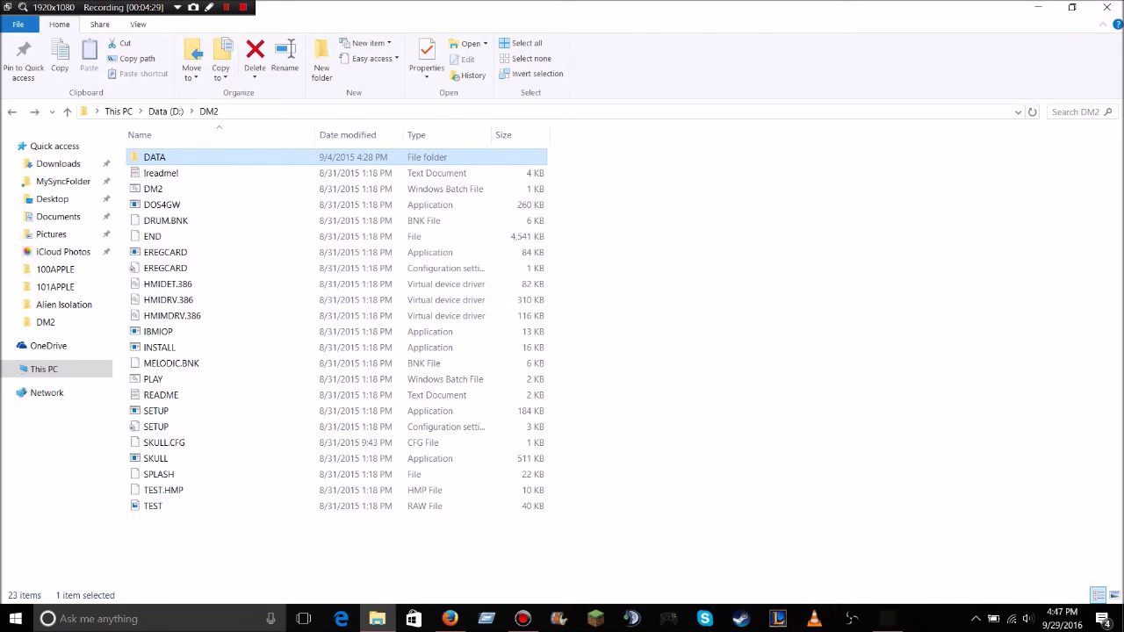
Step: Relaunch DOSBox from the desktop and mount the game folder with mount d: d:/dm2
{"action": "key", "text": "super+d"}
{"action": "double_click", "coordinate": [18, 250]}
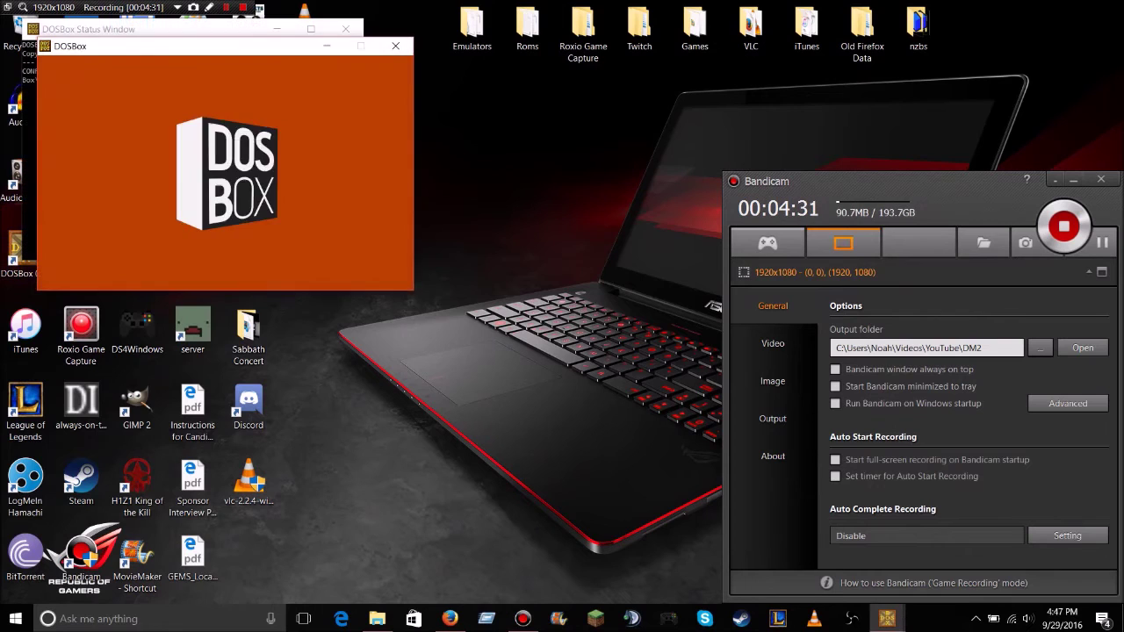
{"action": "type", "text": "mount d:"}
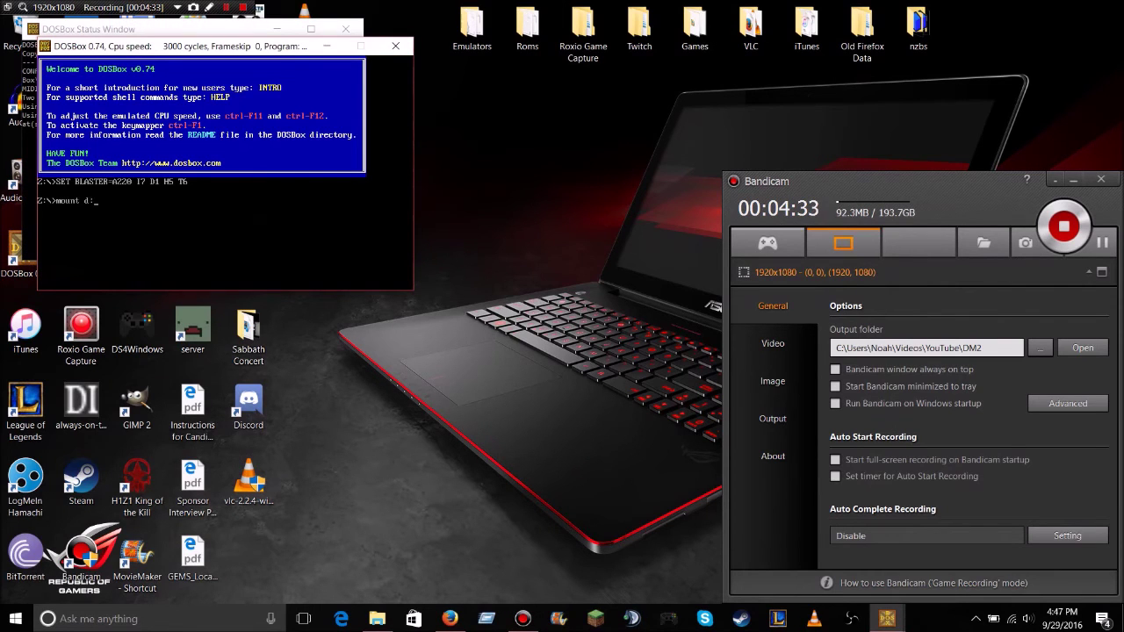
{"action": "type", "text": " d/dm2"}
{"action": "key", "text": "Return"}
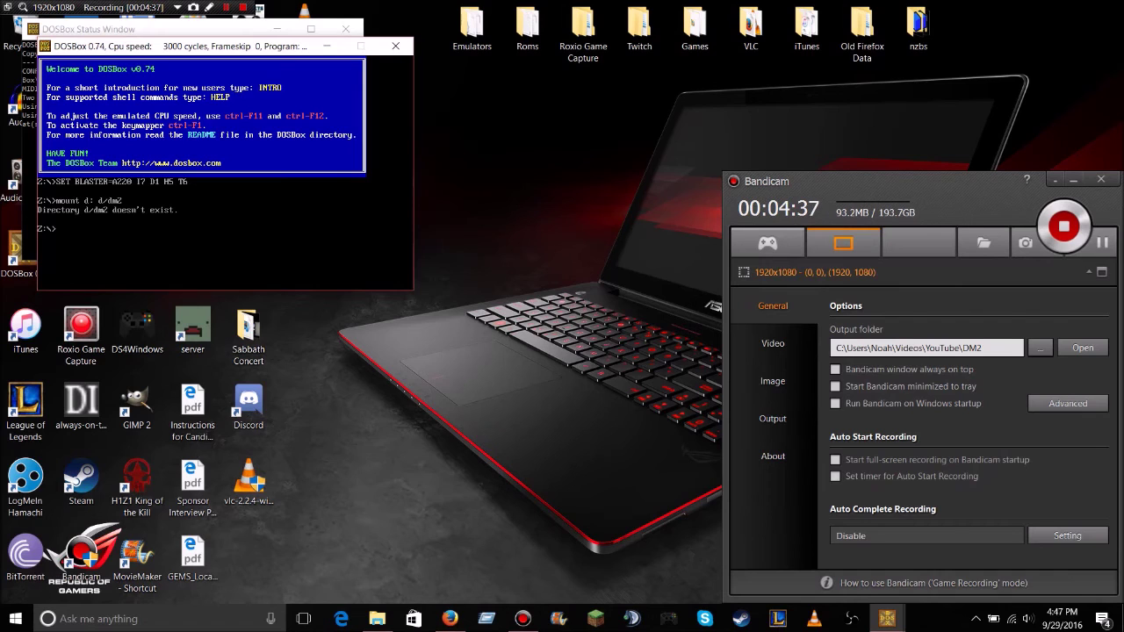
{"action": "type", "text": "mount d: d:/dm2"}
{"action": "key", "text": "Return"}
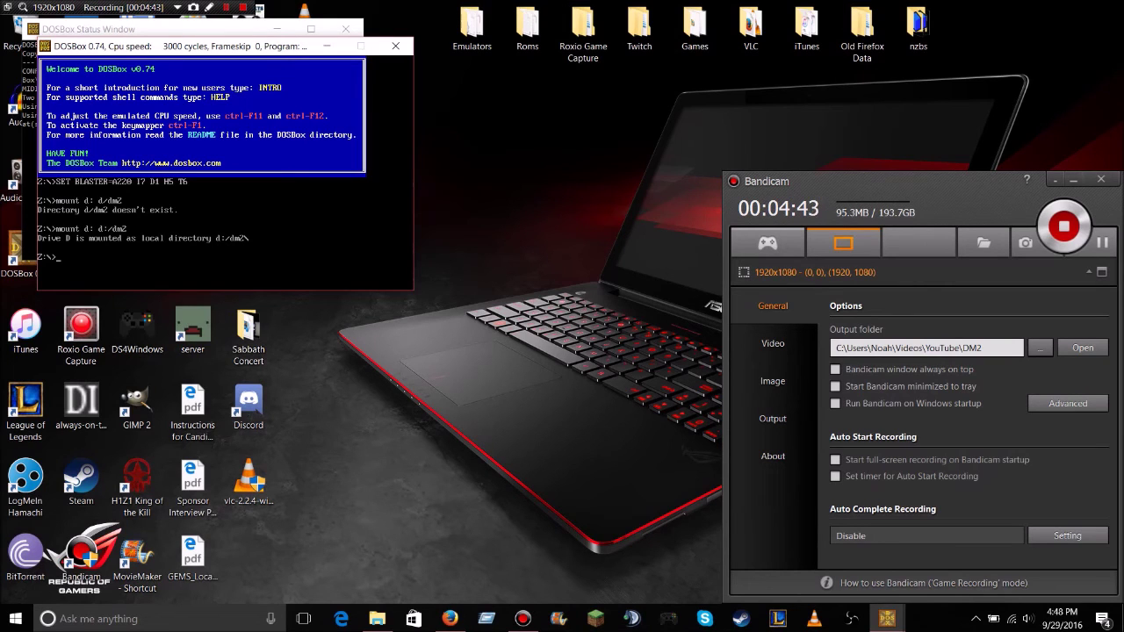
Step: Switch to drive d: at the DOSBox prompt and start the game with the dm2 command
{"action": "type", "text": "d;"}
{"action": "key", "text": "Return"}
{"action": "type", "text": "D:"}
{"action": "key", "text": "BackSpace"}
{"action": "key", "text": "BackSpace"}
{"action": "type", "text": "d:"}
{"action": "key", "text": "Return"}
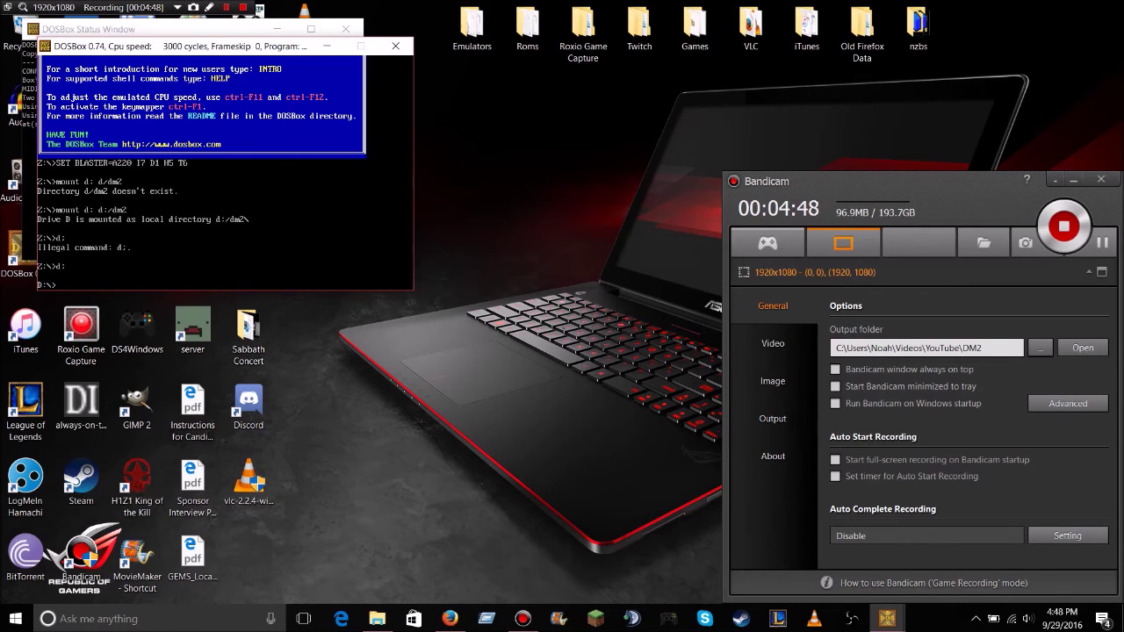
{"action": "type", "text": "dm2"}
{"action": "key", "text": "Return"}
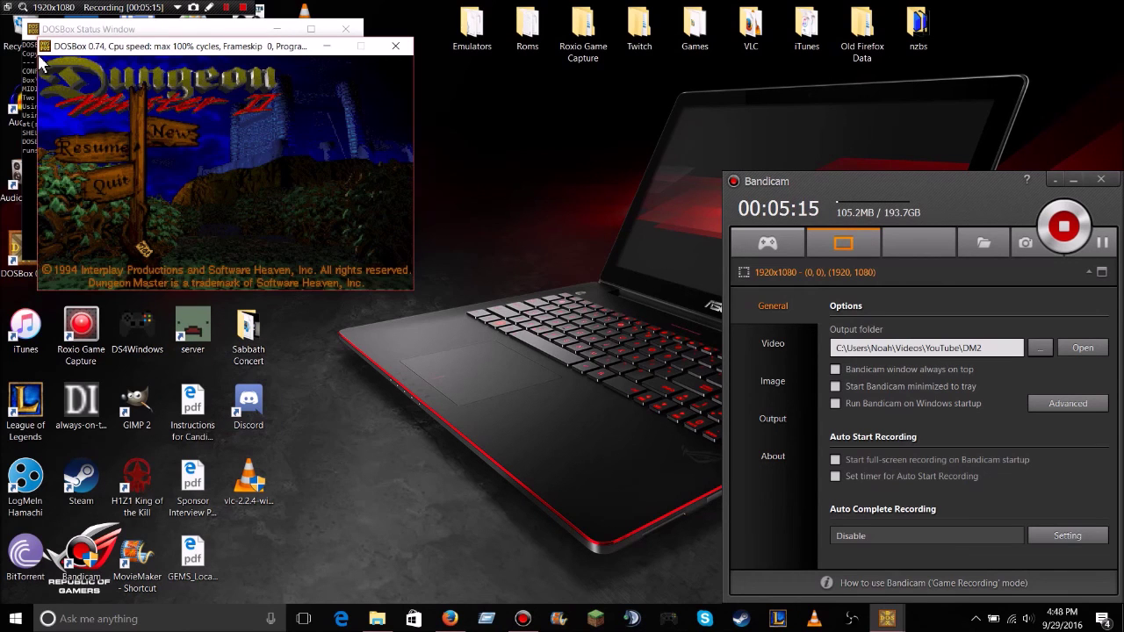
Step: View the game in full screen, open its saved-game list with Resume, cancel it, and return to windowed mode
{"action": "key", "text": "alt+Return"}
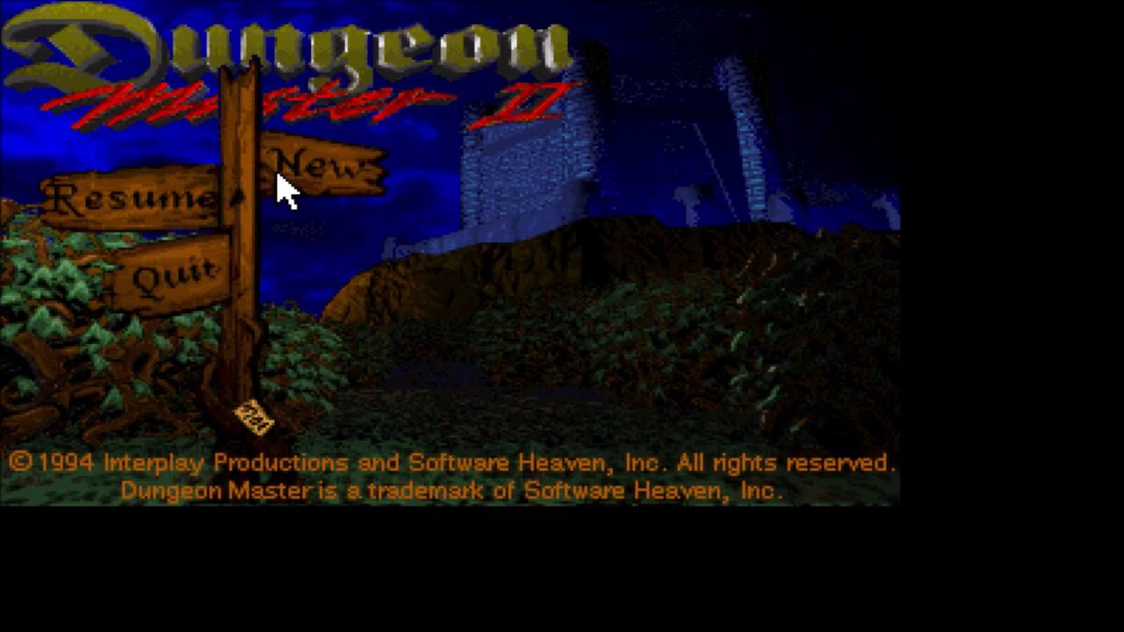
{"action": "left_click", "coordinate": [172, 208]}
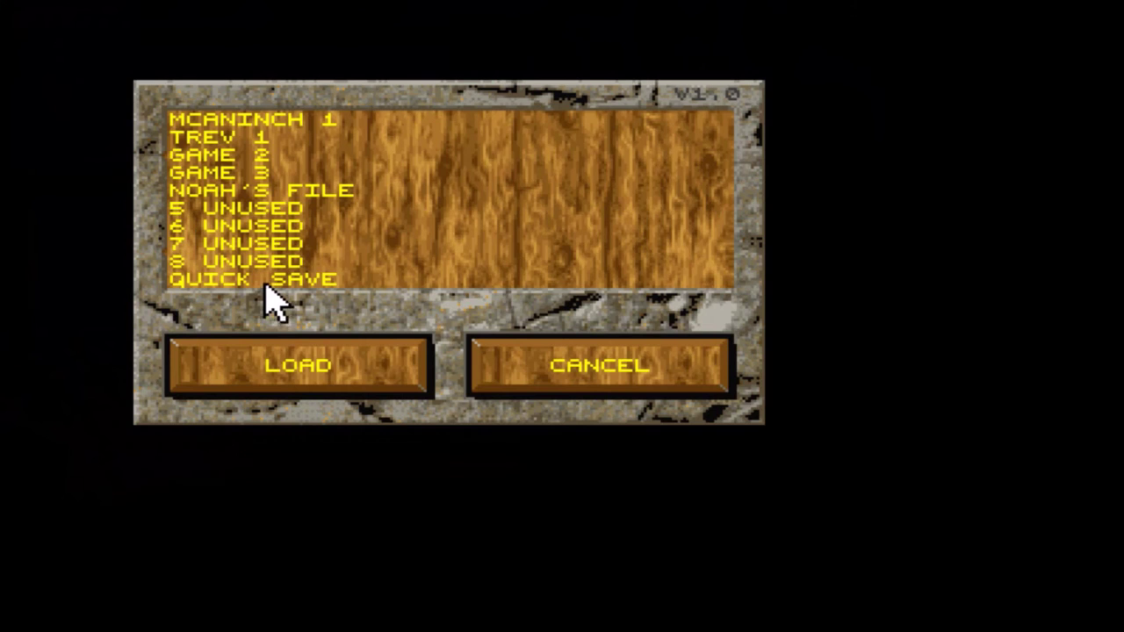
{"action": "left_click", "coordinate": [503, 369]}
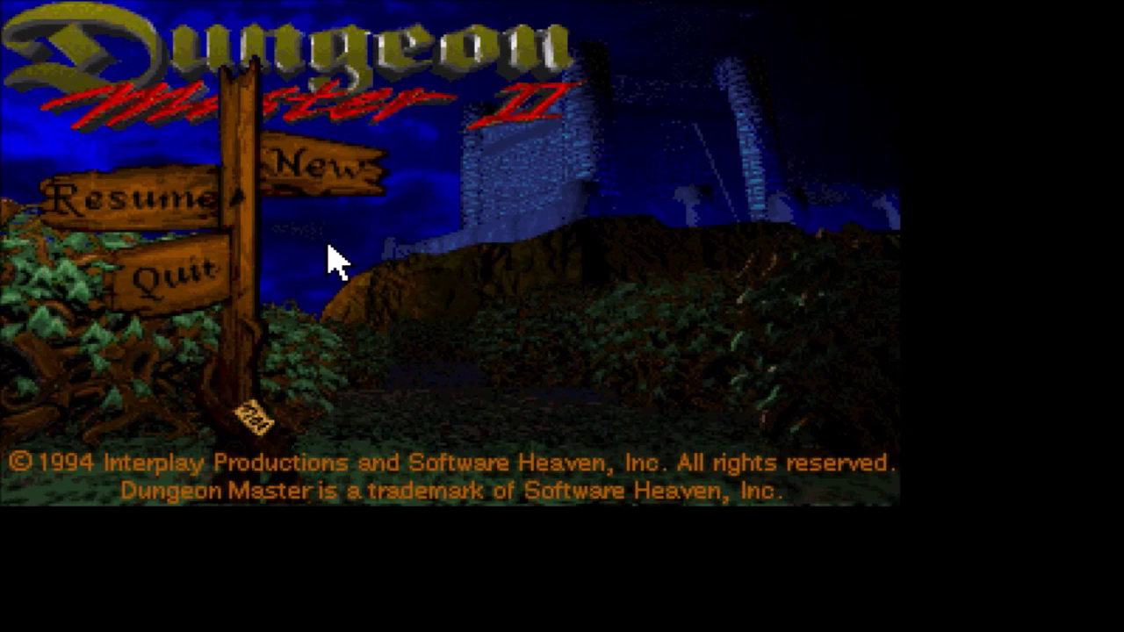
{"action": "key", "text": "alt+Return"}
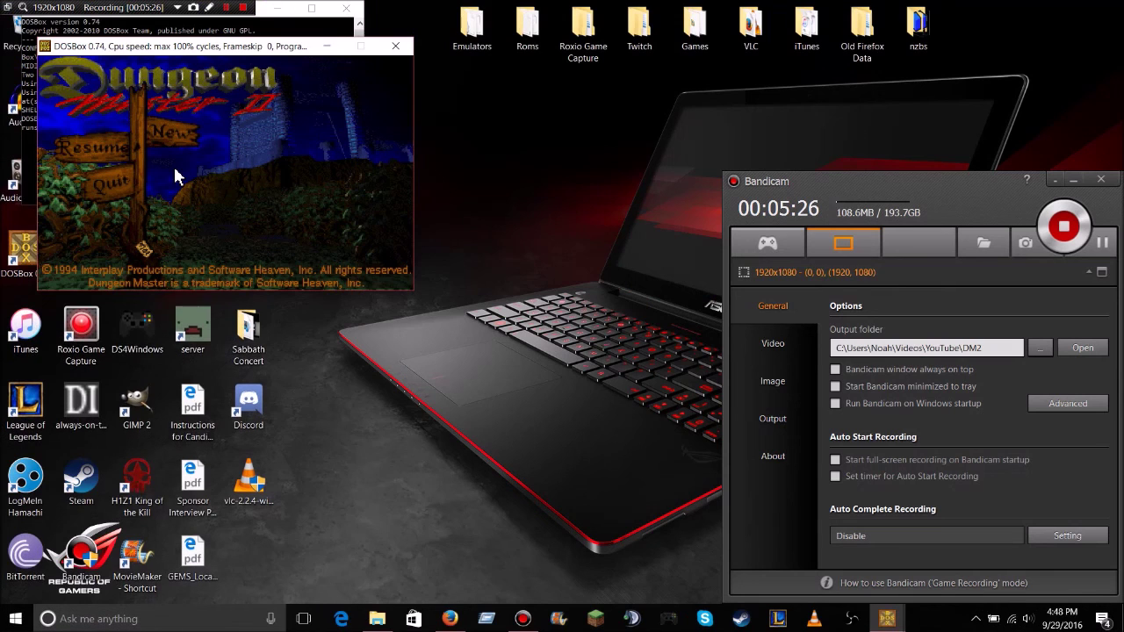